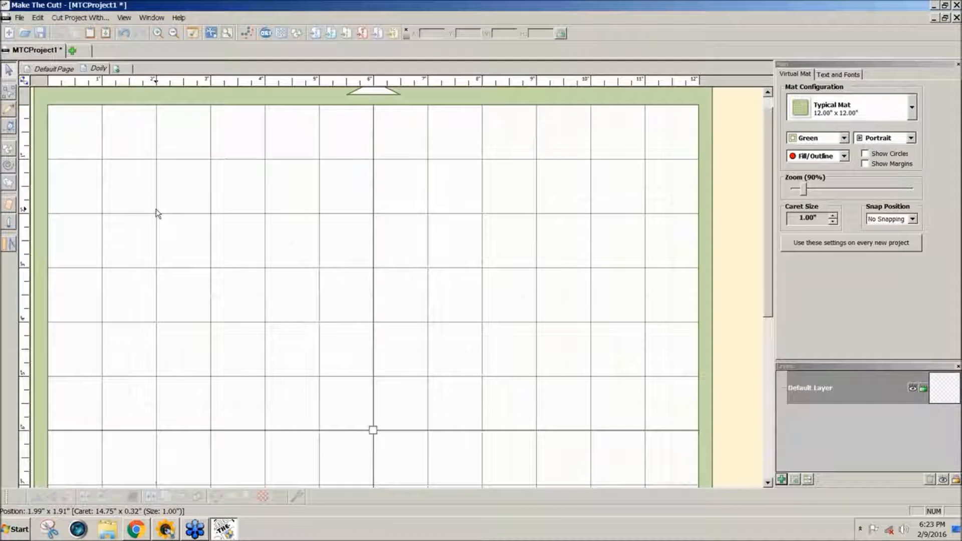
# Step: Paste the copied heart border into the Doily page and move it onto the mat
pyautogui.hotkey('ctrl', 'v')
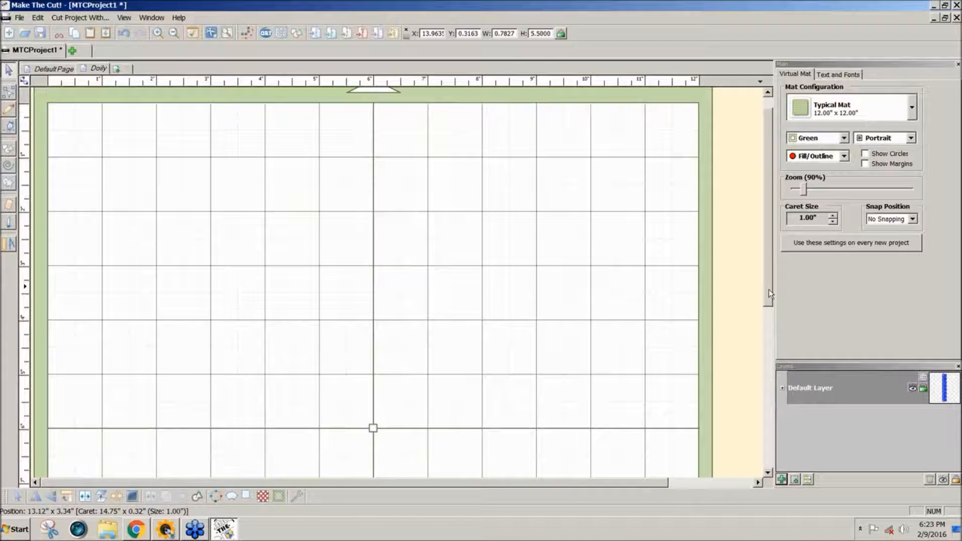
pyautogui.scroll(3, 769, 290)
pyautogui.moveTo(582, 486); pyautogui.dragTo(670, 485)
pyautogui.moveTo(726, 393); pyautogui.dragTo(410, 396)
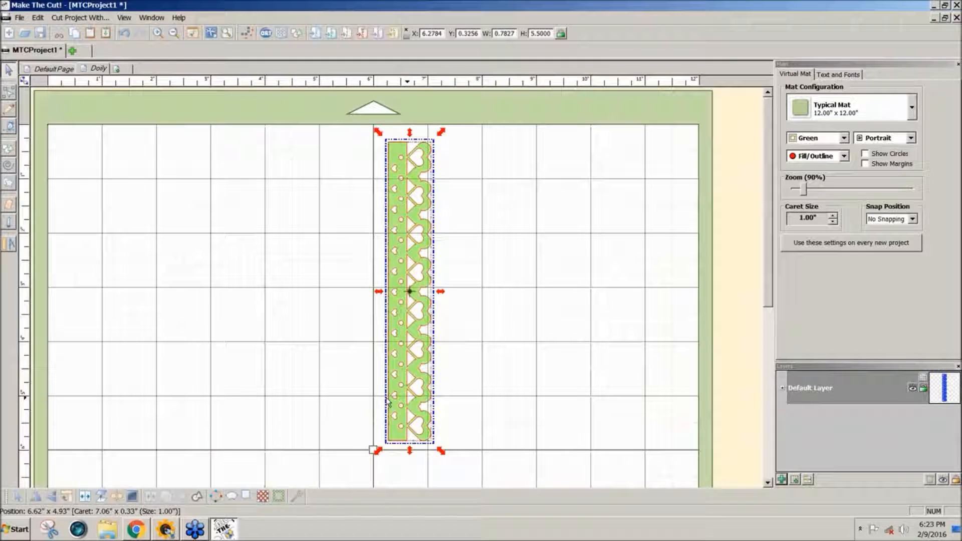
# Step: Rotate the heart border to horizontal with the hearts facing up and place it near the mat's upper-left corner
pyautogui.click(70, 499)
pyautogui.click(70, 499)
pyautogui.click(71, 499)
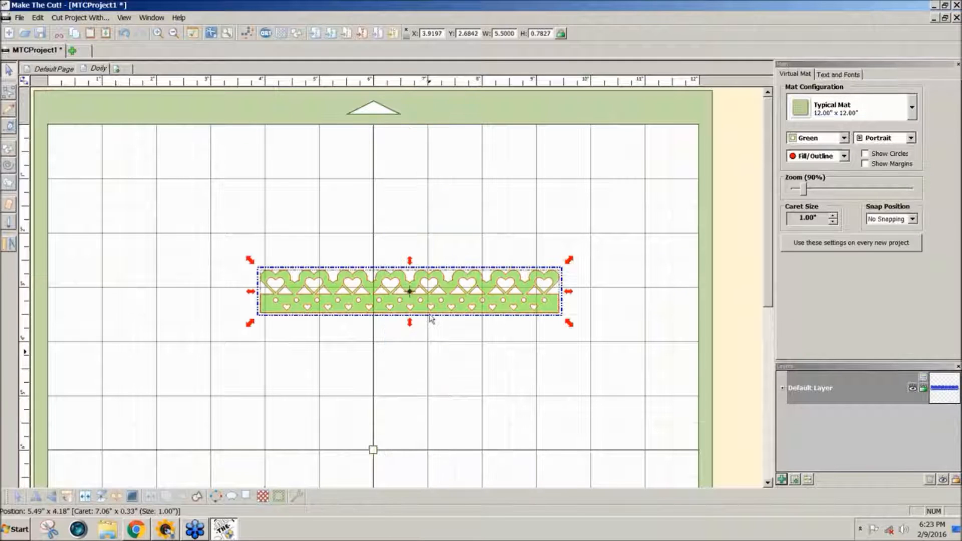
pyautogui.moveTo(430, 318); pyautogui.dragTo(333, 197)
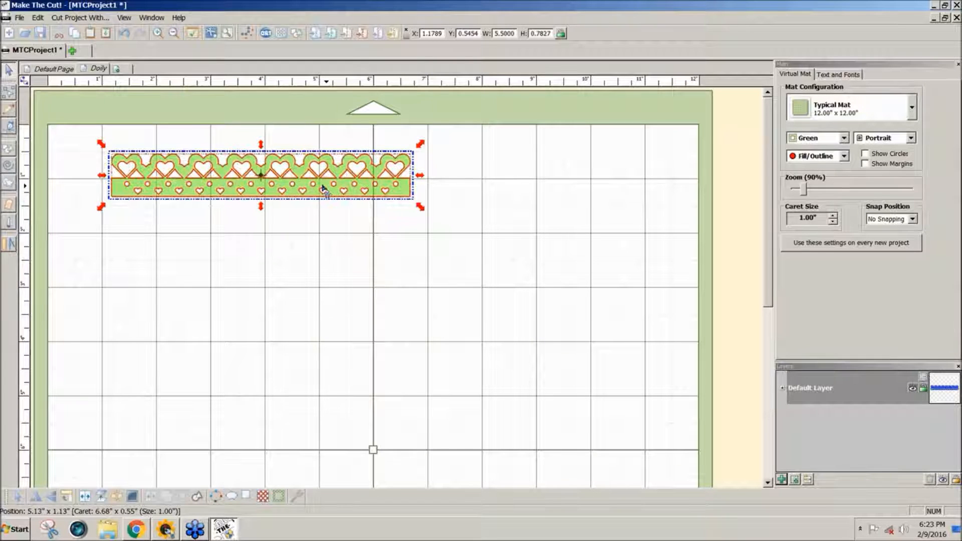
# Step: Find the generic circle in the basic shapes library with "ci" and add it to the project
pyautogui.click(311, 227)
pyautogui.click(299, 36)
pyautogui.moveTo(481, 190); pyautogui.dragTo(454, 190)
pyautogui.write('ci')
pyautogui.doubleClick(380, 213)
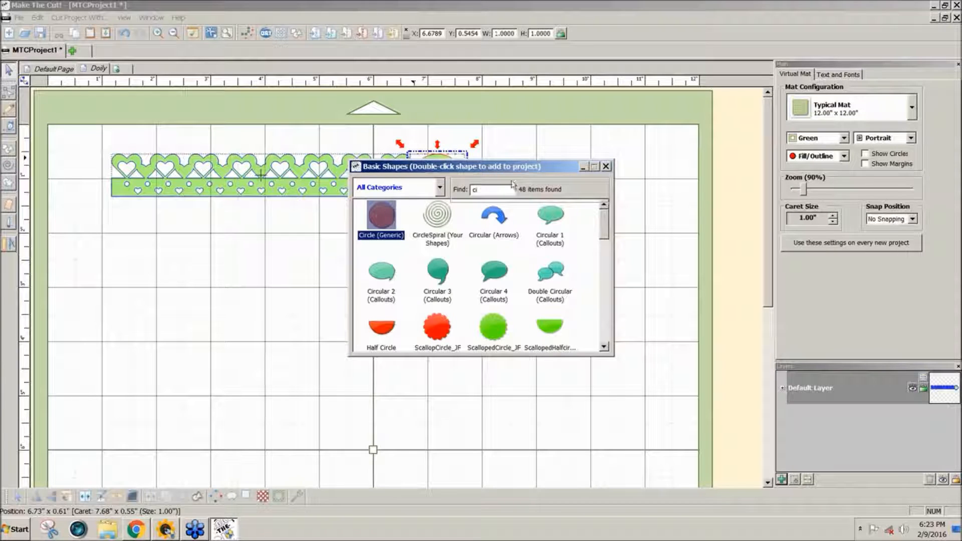
# Step: Add the polygon square from the basic shapes using the search "sq" and park it outside the mat's right edge
pyautogui.click(484, 191)
pyautogui.moveTo(484, 191); pyautogui.dragTo(460, 190)
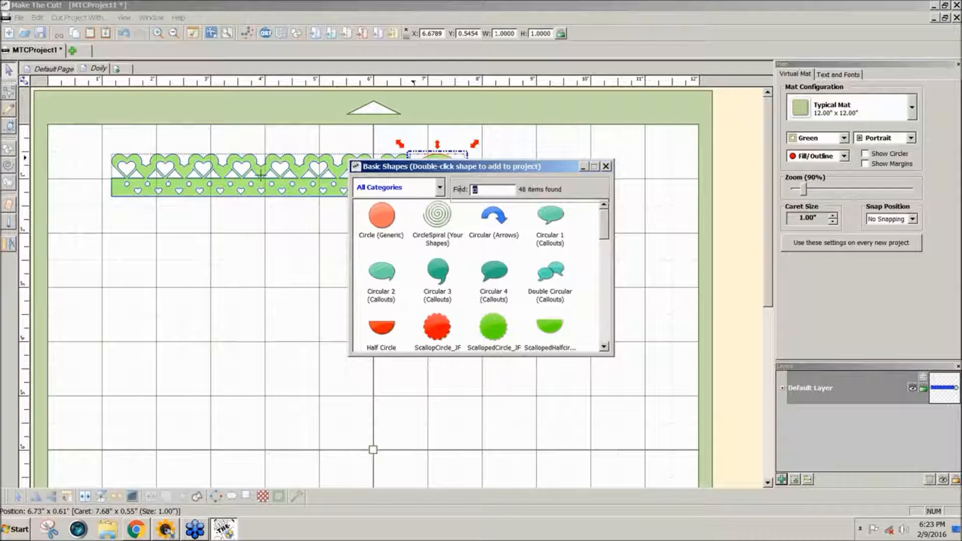
pyautogui.write('sq')
pyautogui.doubleClick(438, 215)
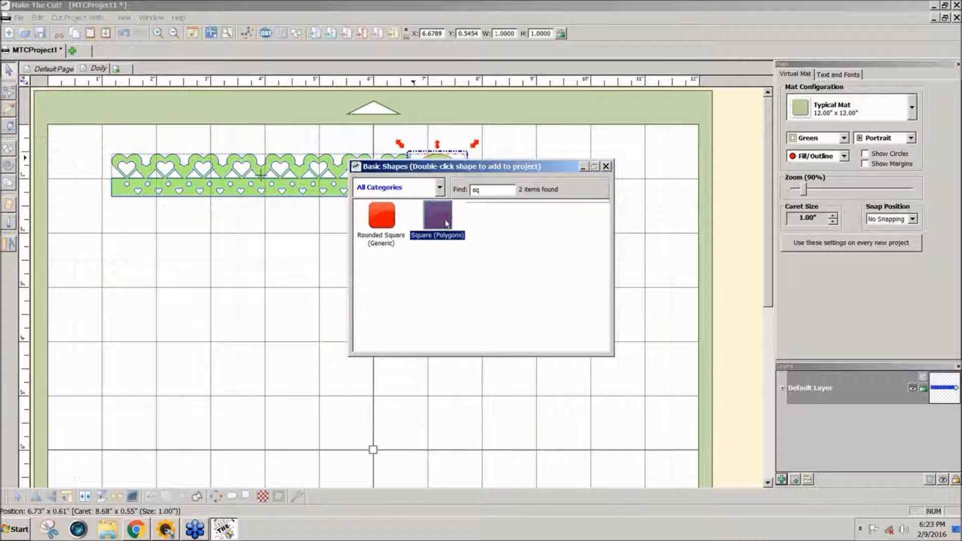
pyautogui.click(606, 166)
pyautogui.click(509, 202)
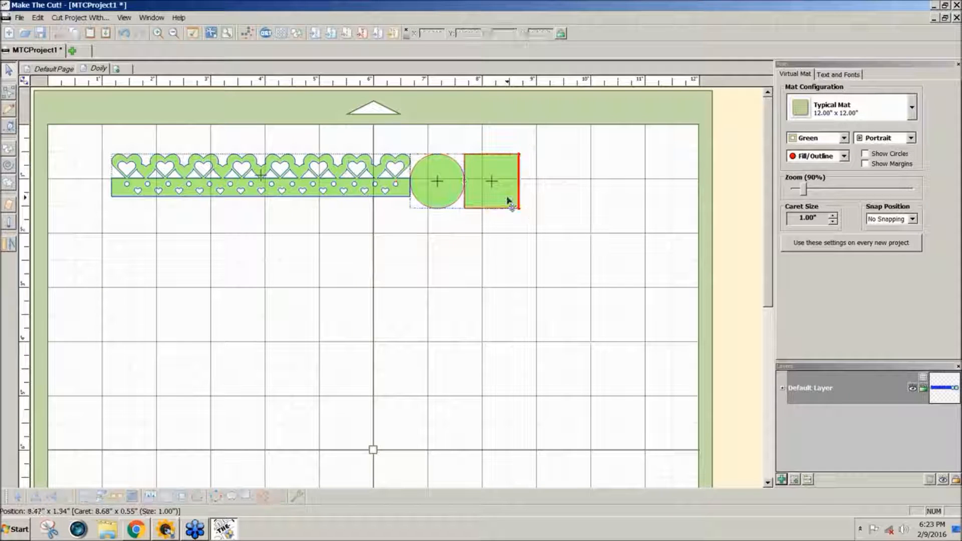
pyautogui.moveTo(509, 202); pyautogui.dragTo(773, 275)
# Step: Enlarge the circle to about 4.56 inches in diameter and position it just below the heart border
pyautogui.moveTo(439, 179); pyautogui.dragTo(371, 383)
pyautogui.moveTo(447, 465)
pyautogui.mouseDown()
pyautogui.moveTo(472, 478)
pyautogui.moveTo(422, 477)
pyautogui.moveTo(445, 467)
pyautogui.mouseUp()
pyautogui.moveTo(376, 415); pyautogui.dragTo(346, 421)
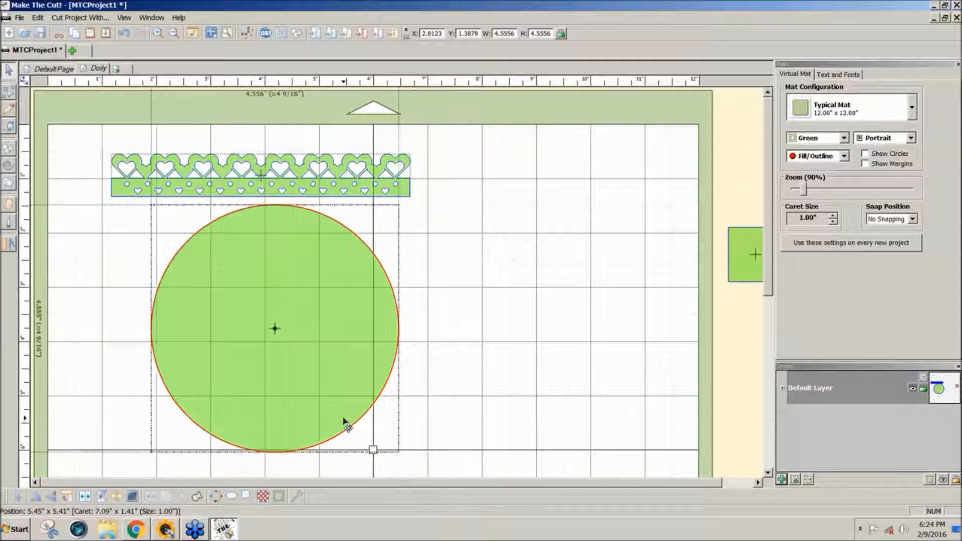
# Step: Enlarge the heart border to about 9.87 by 1.40 inches, lay it over the circle's upper part and start wrapping it around the circle
pyautogui.click(334, 190)
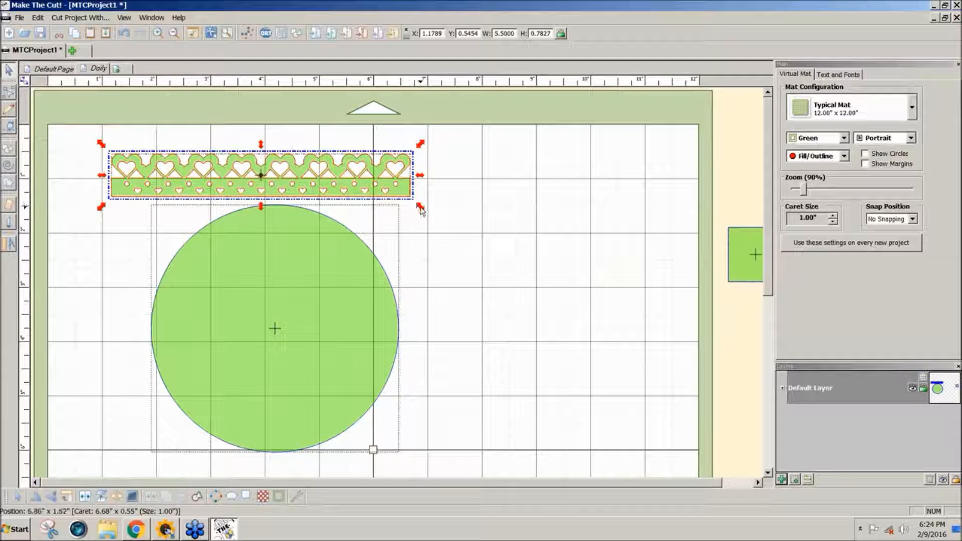
pyautogui.moveTo(421, 209); pyautogui.dragTo(655, 340)
pyautogui.moveTo(459, 224); pyautogui.dragTo(431, 199)
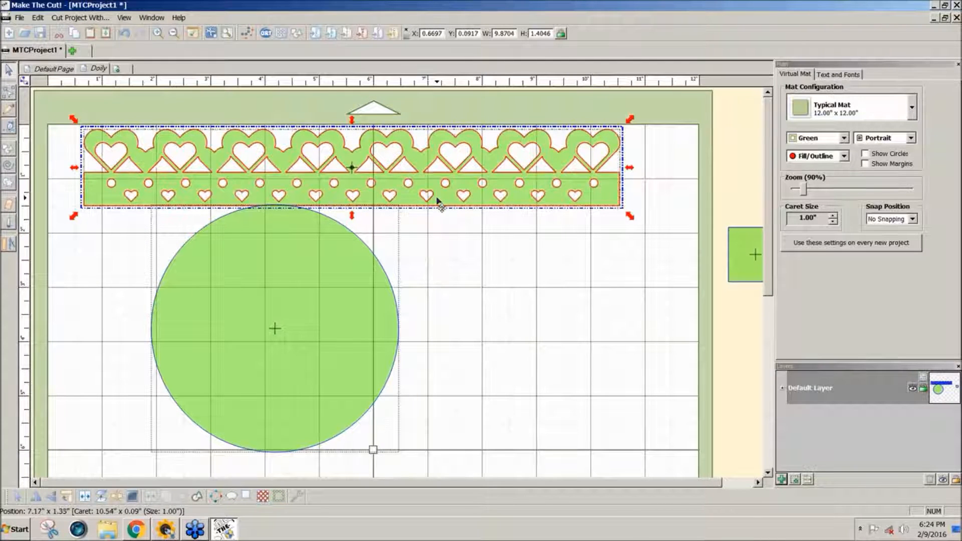
pyautogui.moveTo(437, 201); pyautogui.dragTo(369, 277)
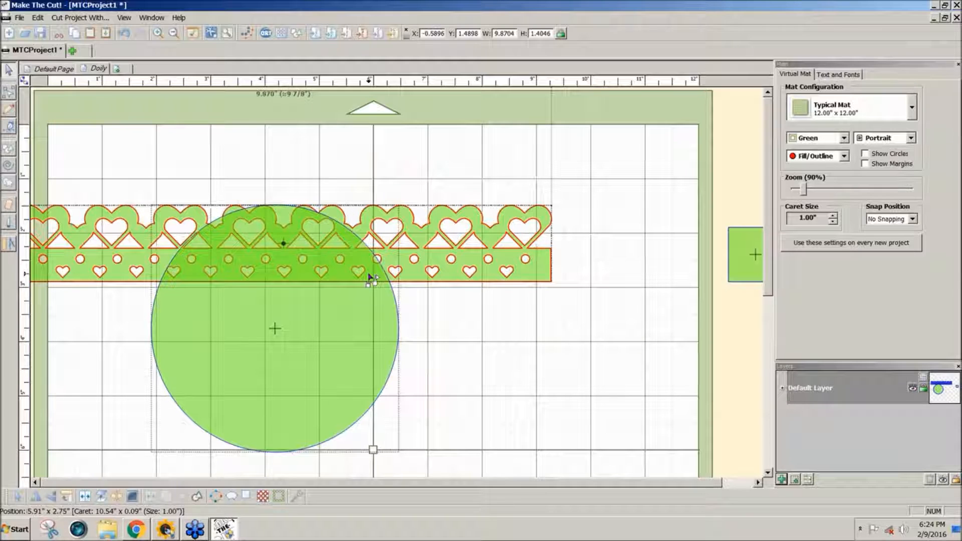
pyautogui.moveTo(370, 276)
pyautogui.mouseDown()
pyautogui.moveTo(306, 282)
pyautogui.moveTo(363, 271)
pyautogui.mouseUp()
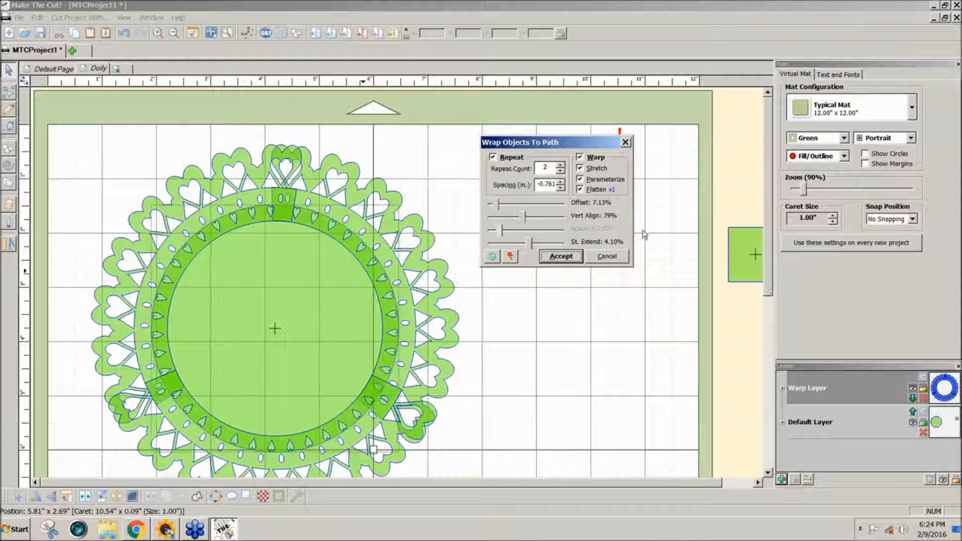
# Step: Set the wrap's repeat count to 1 and its spacing to -0.738 inches
pyautogui.click(561, 172)
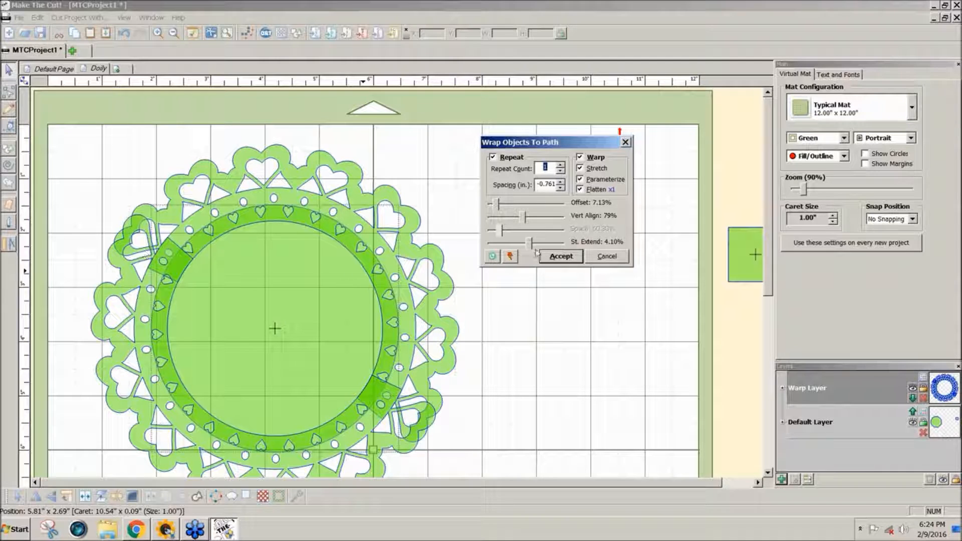
pyautogui.click(561, 187)
pyautogui.click(562, 183)
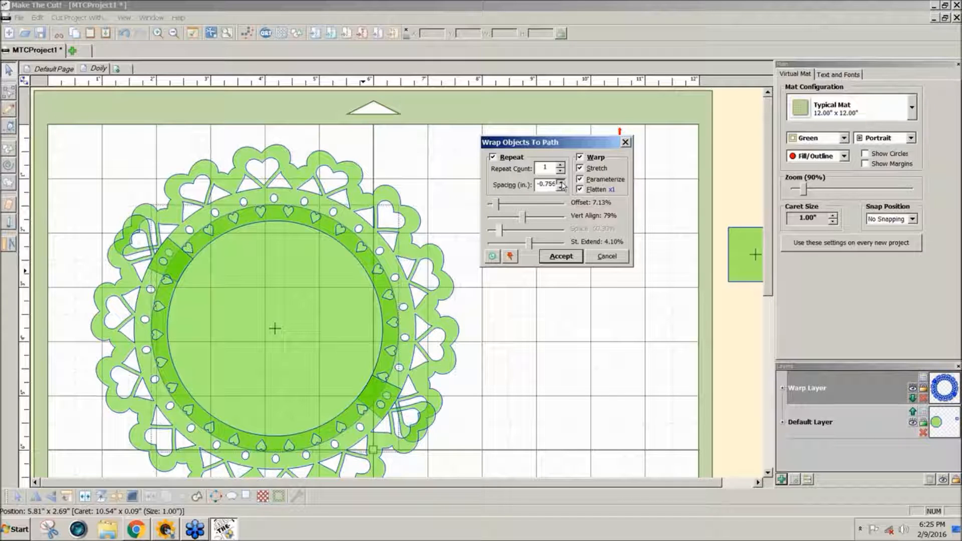
pyautogui.click(561, 183)
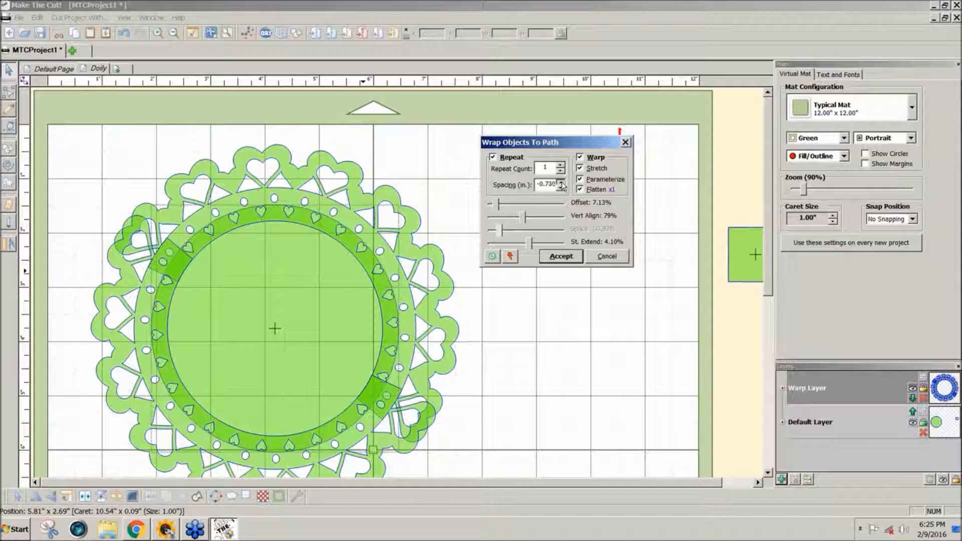
pyautogui.click(562, 182)
# Step: Adjust the wrap's stretch extension to 5.50% to bring the border segments together at the lower-right seam
pyautogui.moveTo(529, 243); pyautogui.dragTo(526, 247)
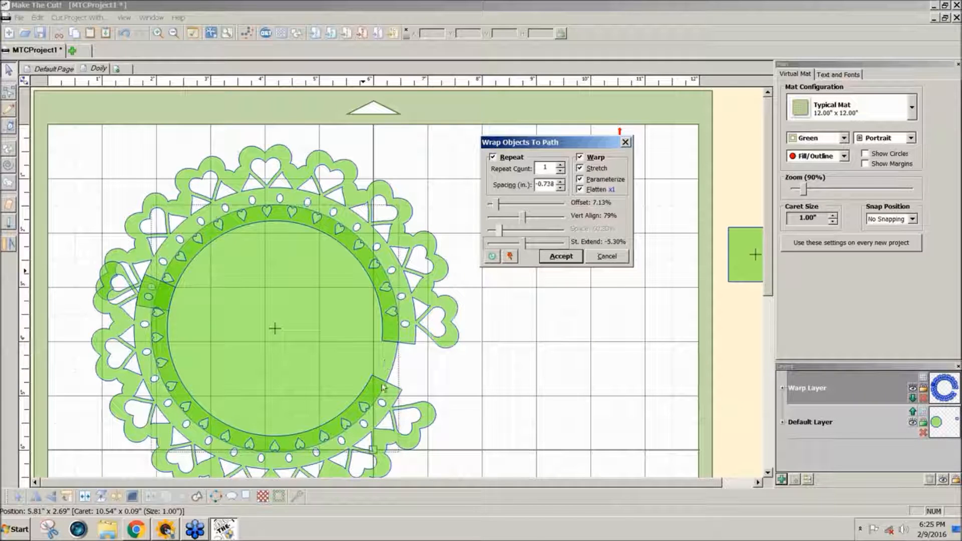
pyautogui.moveTo(526, 248); pyautogui.dragTo(529, 251)
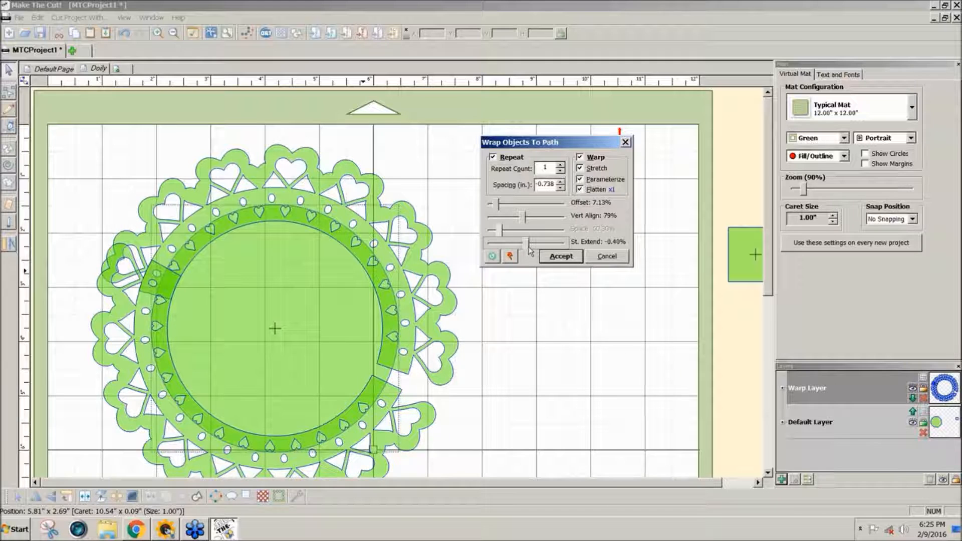
pyautogui.moveTo(530, 250); pyautogui.dragTo(532, 251)
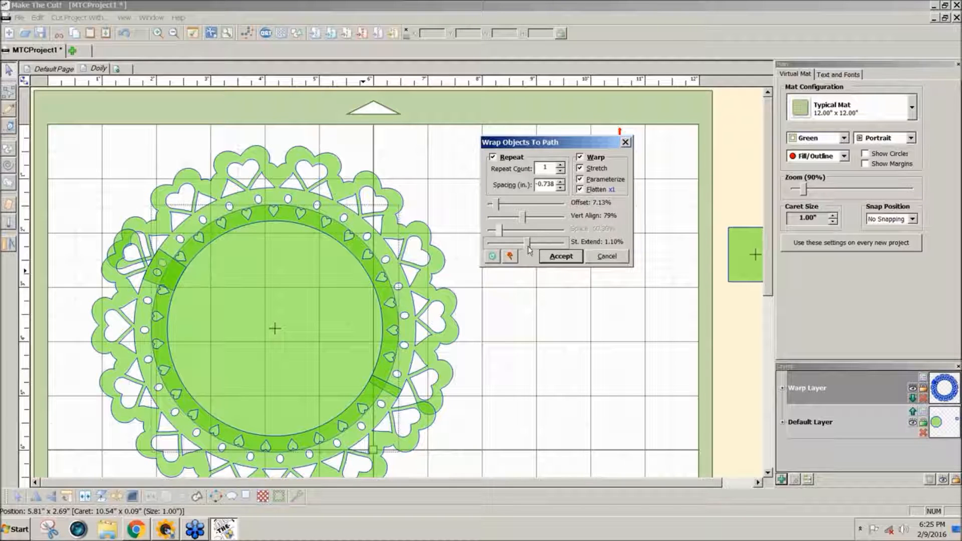
pyautogui.moveTo(528, 249); pyautogui.dragTo(533, 252)
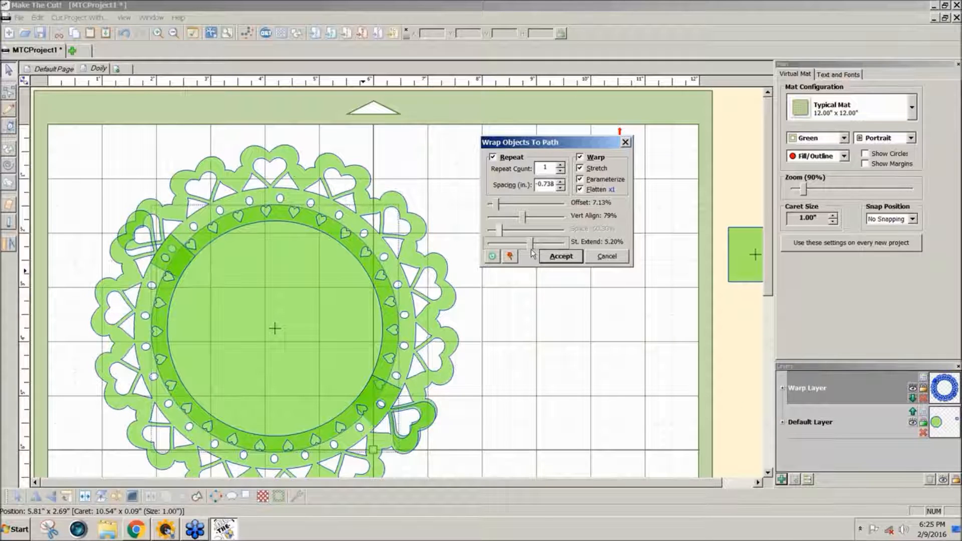
pyautogui.press('Left')
pyautogui.press('Right')
pyautogui.press('Right')
pyautogui.press('Right')
pyautogui.press('Right')
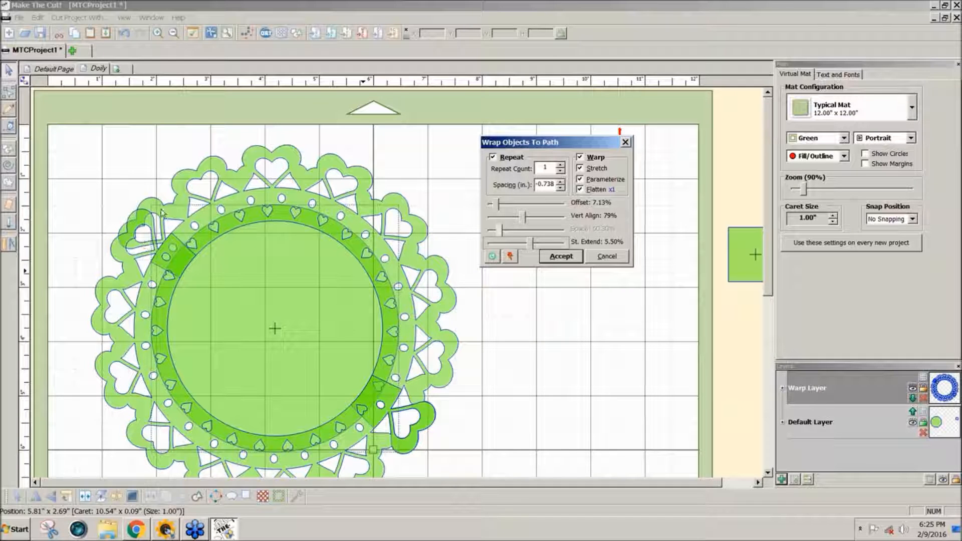
# Step: Set the wrap spacing to -1.001 inches to align the hearts at the upper-left seam
pyautogui.doubleClick(557, 184)
pyautogui.click(560, 182)
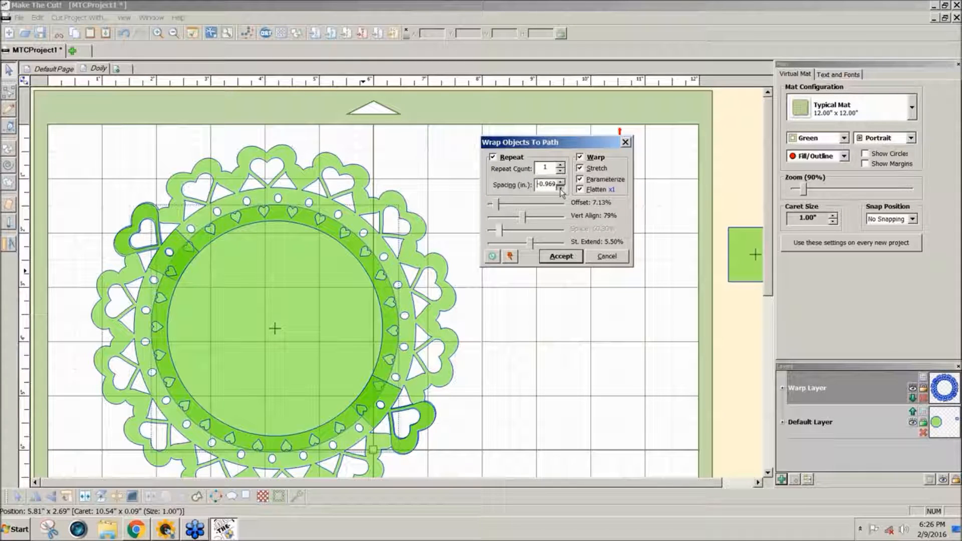
pyautogui.click(560, 188)
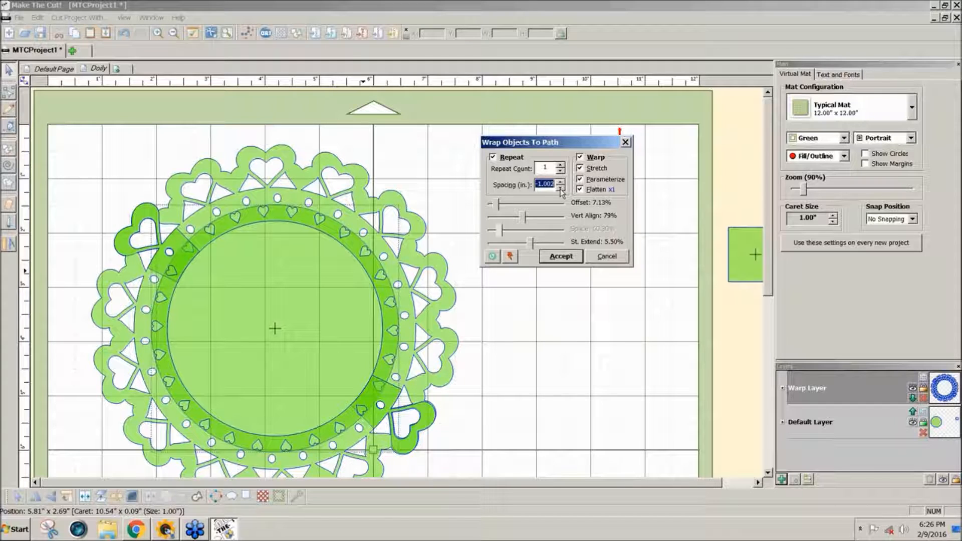
pyautogui.click(561, 190)
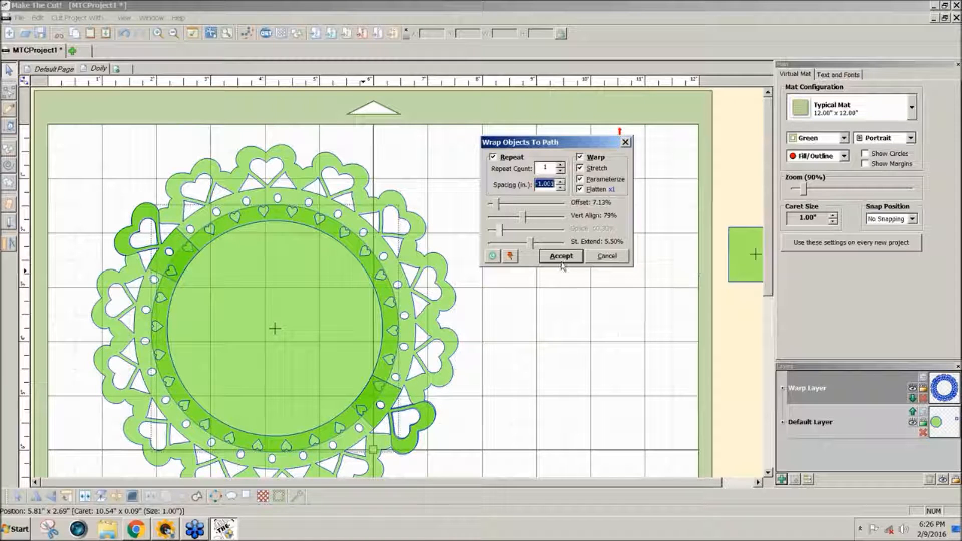
# Step: Enable duplicating the path to a new layer, accept the wrap and weld the overlapping paths
pyautogui.click(510, 257)
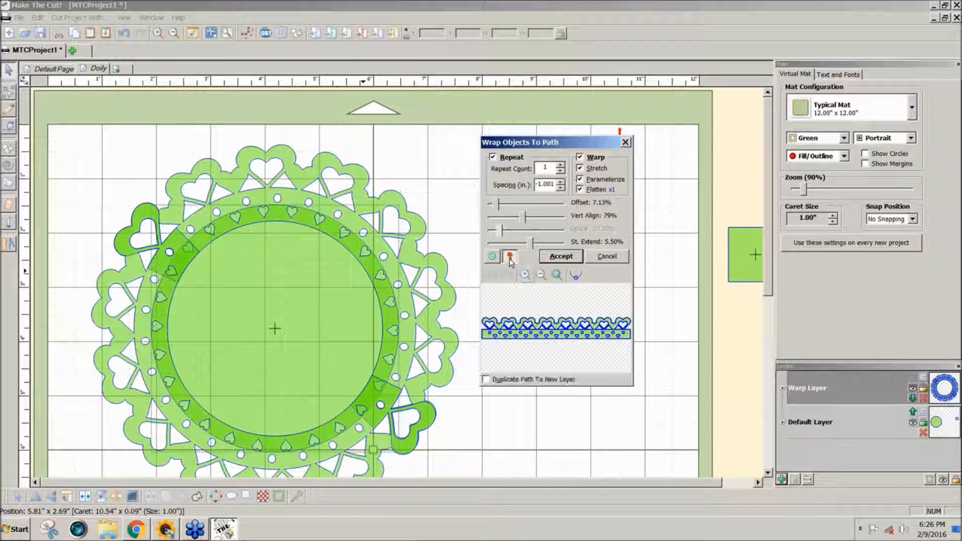
pyautogui.click(486, 380)
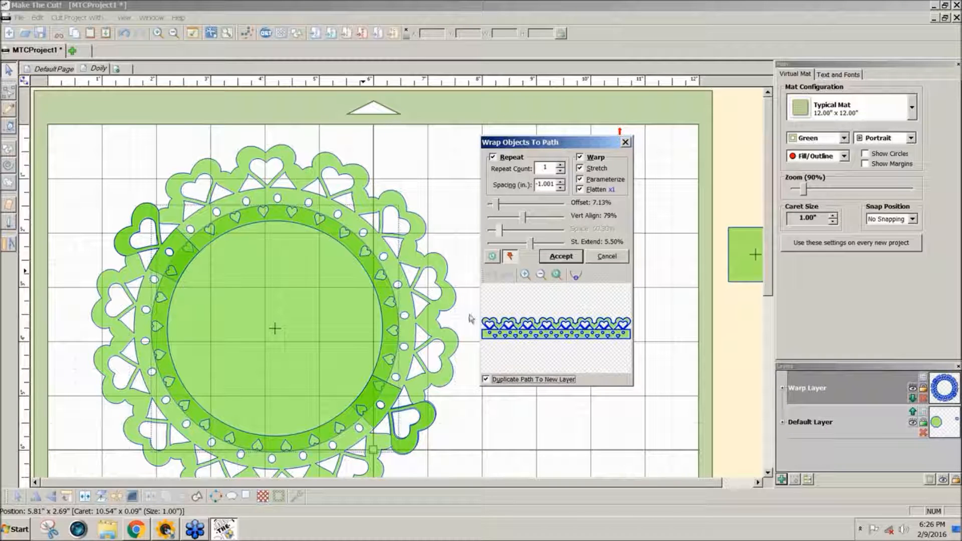
pyautogui.click(562, 260)
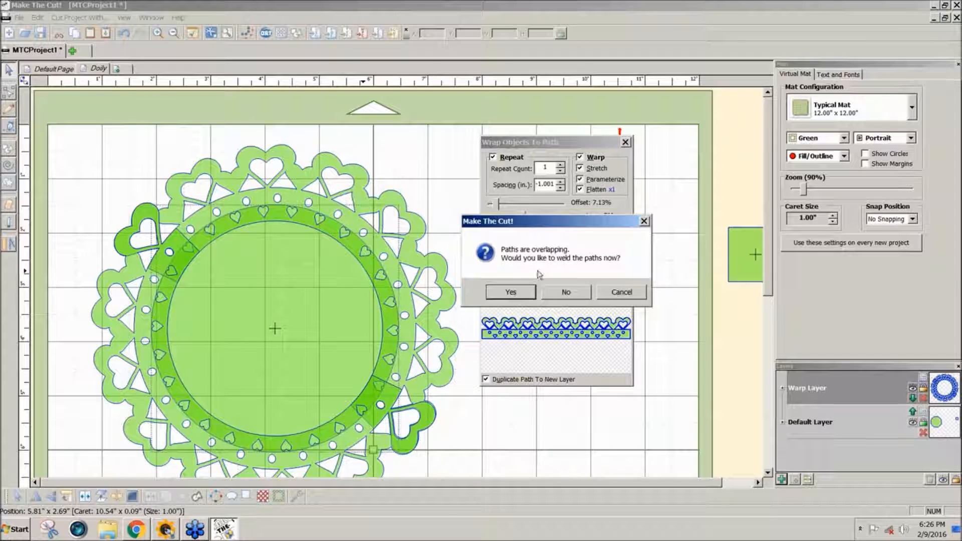
pyautogui.click(516, 295)
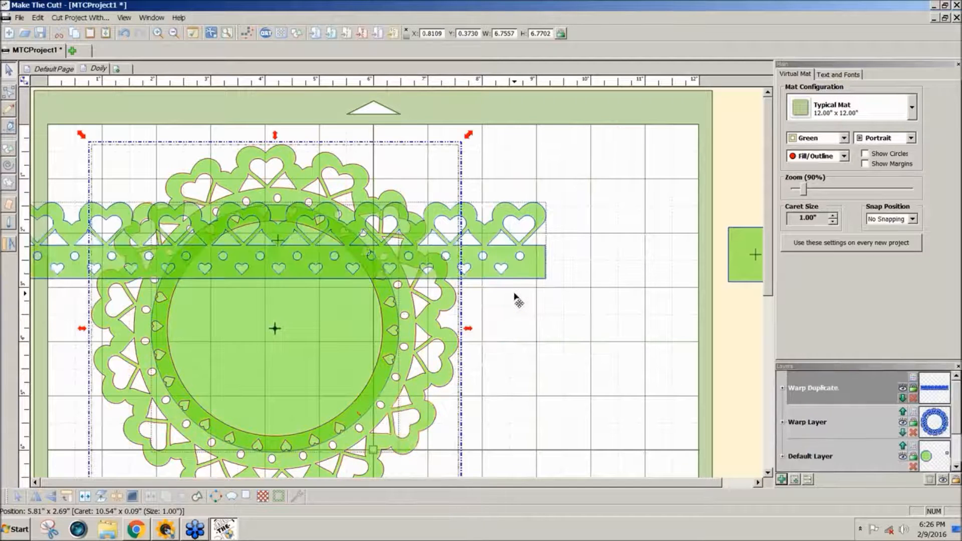
# Step: Move the straight heart border and the solid circle to the right, clear of the wrapped doily
pyautogui.moveTo(201, 271); pyautogui.dragTo(704, 221)
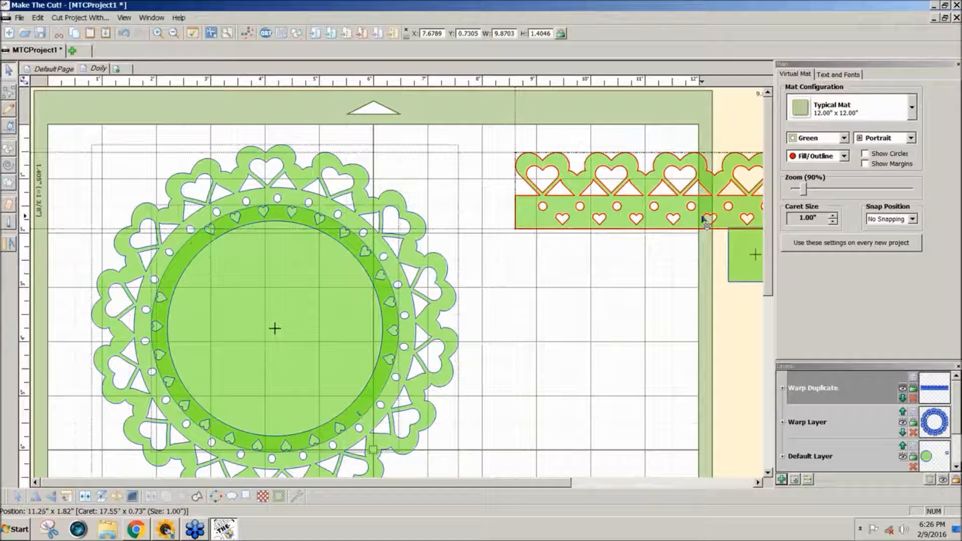
pyautogui.moveTo(309, 341); pyautogui.dragTo(656, 350)
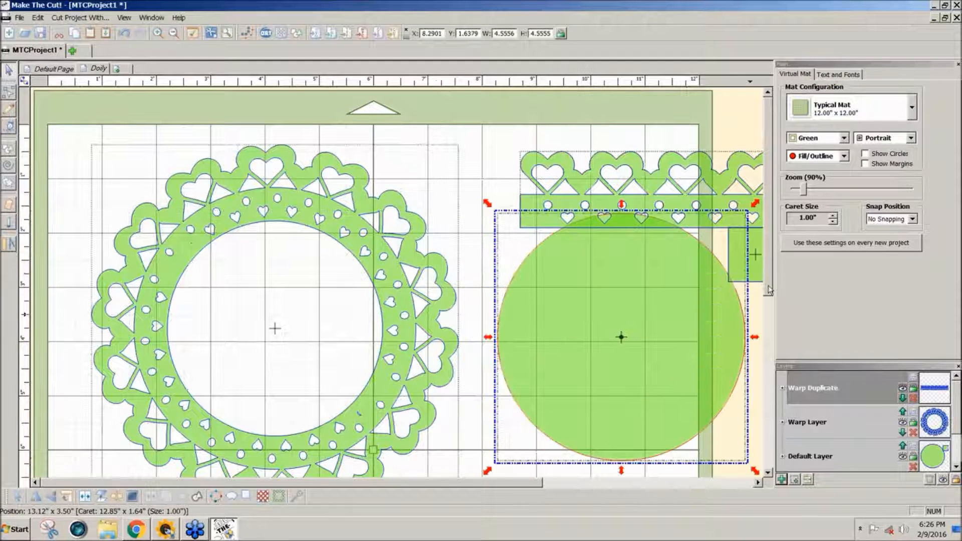
pyautogui.scroll(-2, 762, 312)
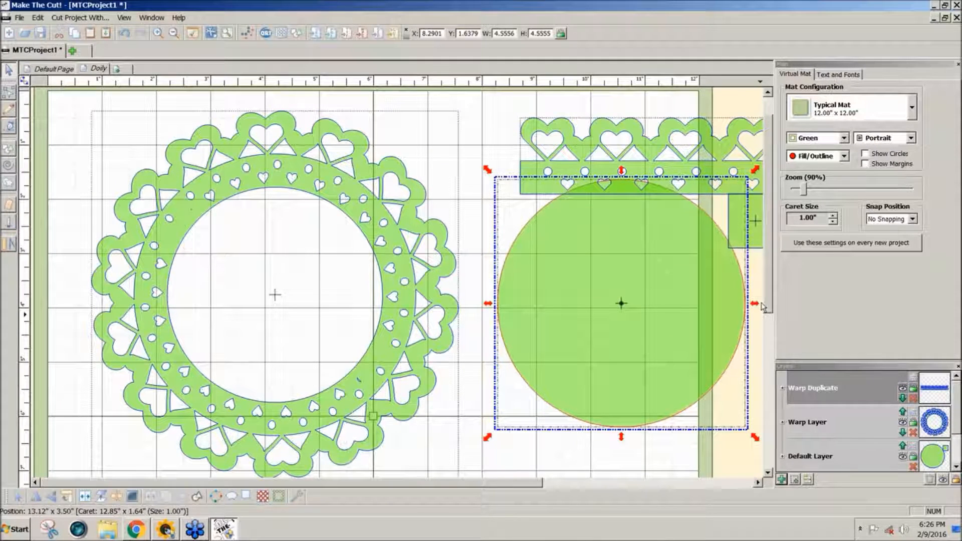
pyautogui.scroll(1, 763, 307)
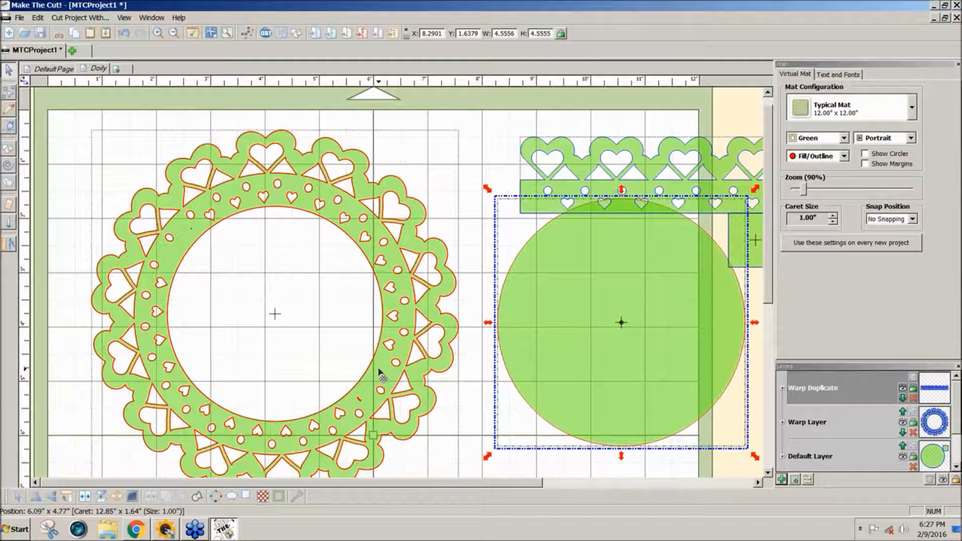
# Step: Place a copy of the heart doily ring off the mat and select the original ring on the mat
pyautogui.click(379, 374)
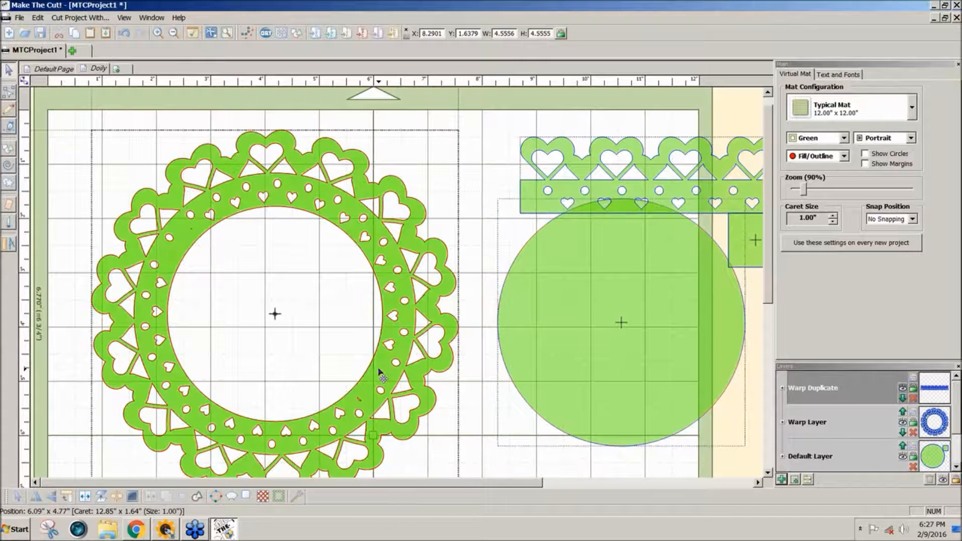
pyautogui.moveTo(379, 373); pyautogui.dragTo(957, 512)
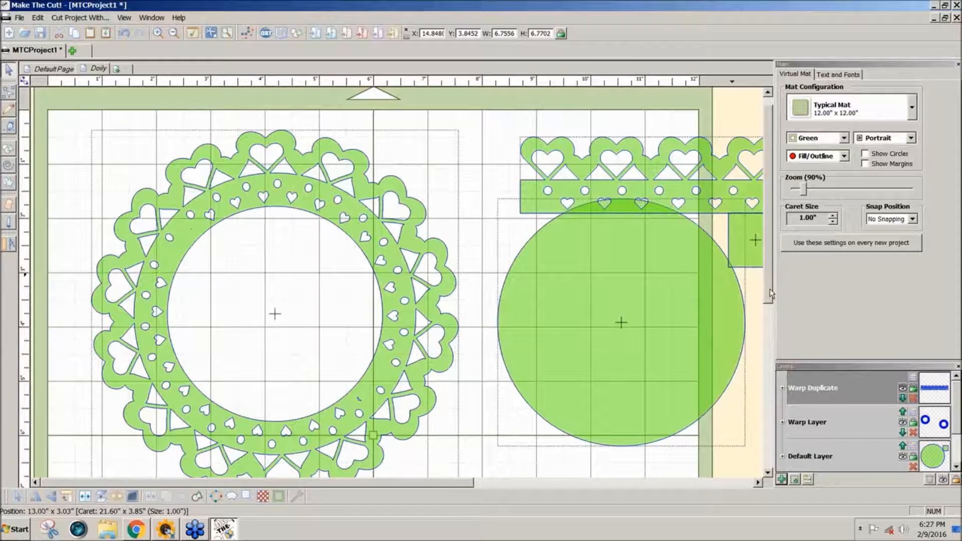
pyautogui.moveTo(771, 293); pyautogui.dragTo(768, 304)
pyautogui.click(230, 398)
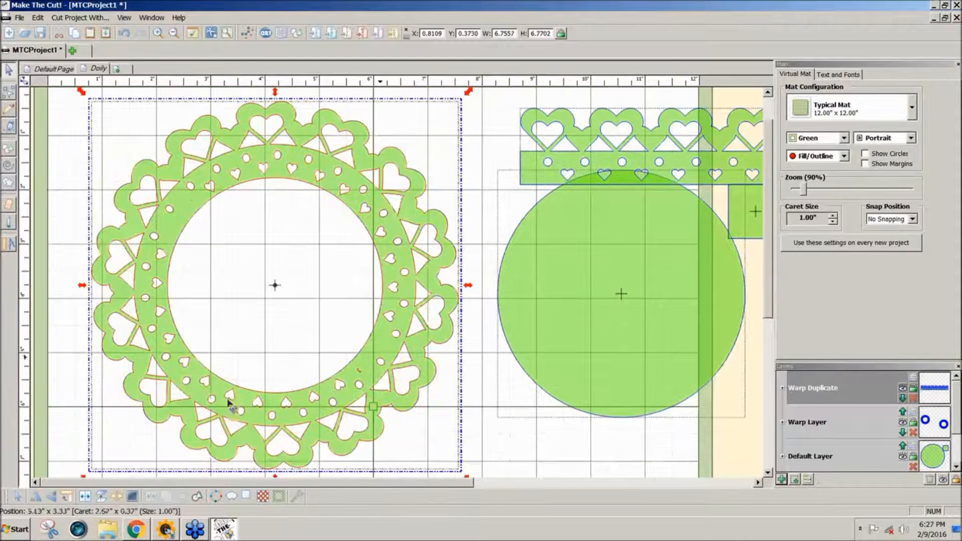
# Step: Break the original heart doily ring on the mat into separate shapes
pyautogui.click(117, 501)
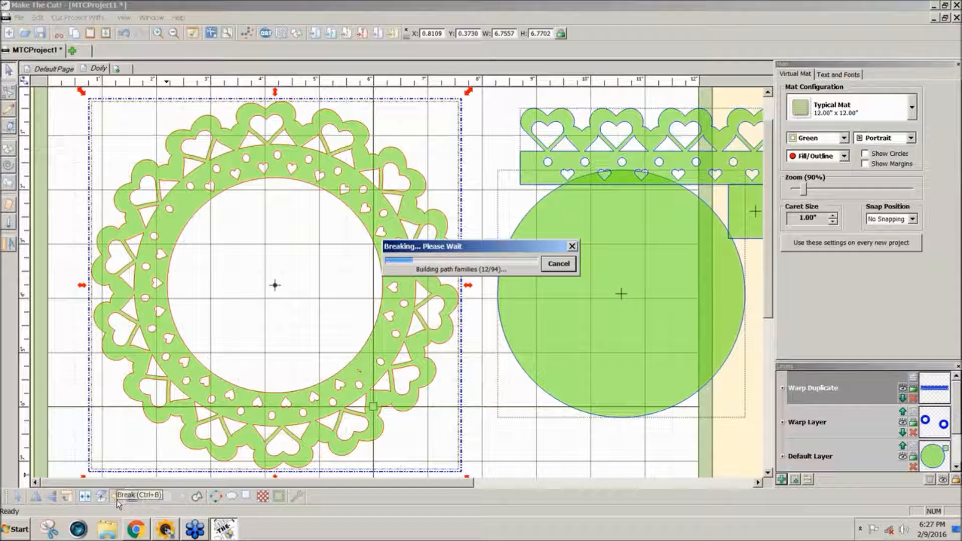
pyautogui.click(476, 381)
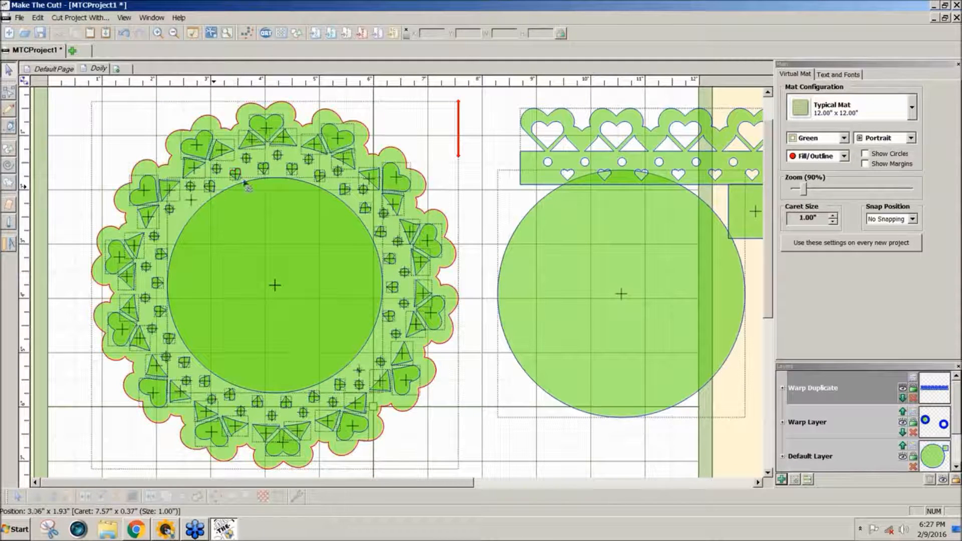
# Step: Duplicate the two small hearts at the ring's upper-right inner edge, mirror the copies horizontally and fit them into the upper-left gap
pyautogui.click(364, 208)
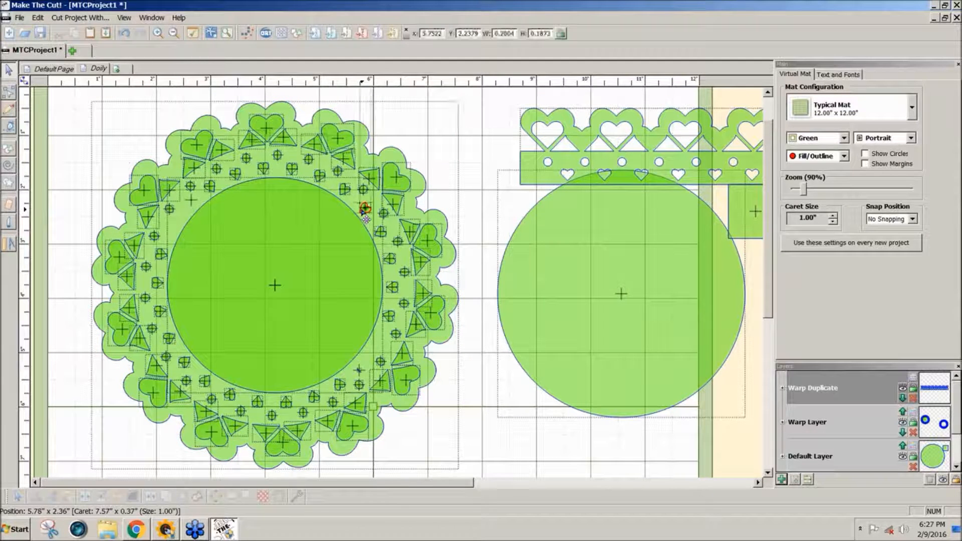
pyautogui.keyDown('shift'); pyautogui.click(381, 233); pyautogui.keyUp('shift')
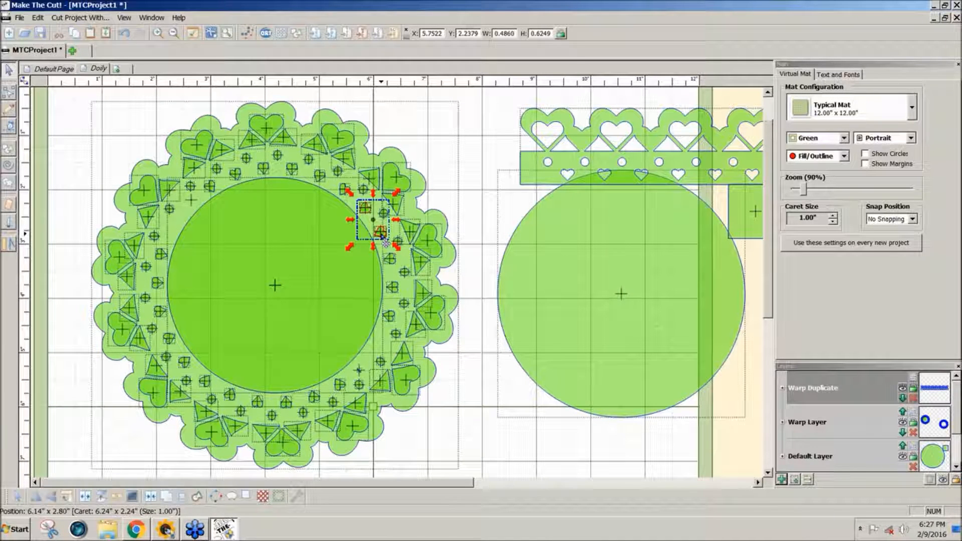
pyautogui.write('2.2522')
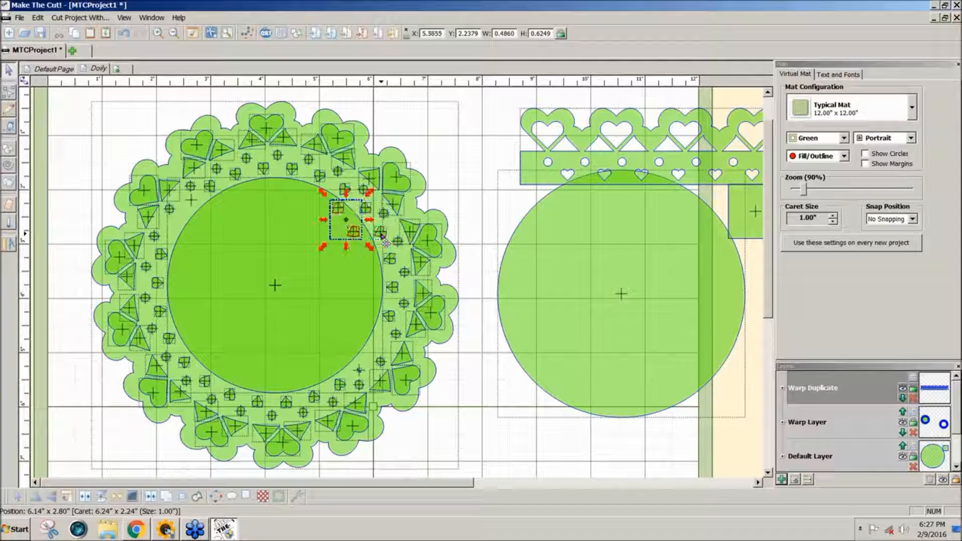
pyautogui.press('Return')
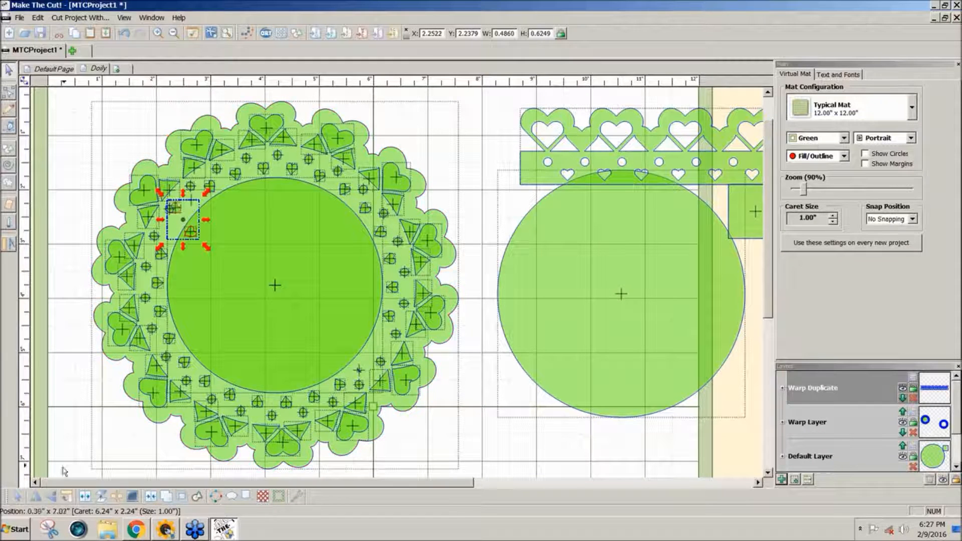
pyautogui.click(37, 496)
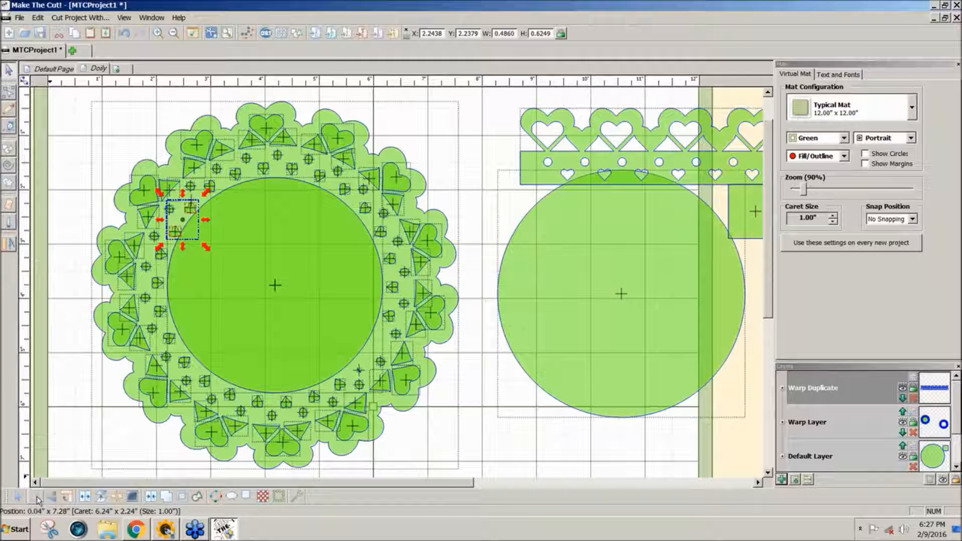
pyautogui.press('Left')
pyautogui.press('Left')
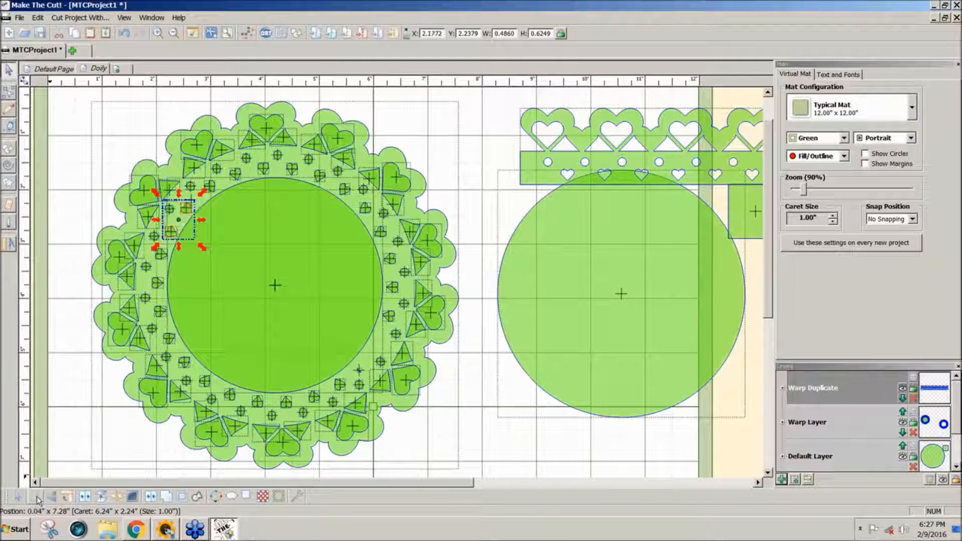
pyautogui.press('Up')
pyautogui.press('Up')
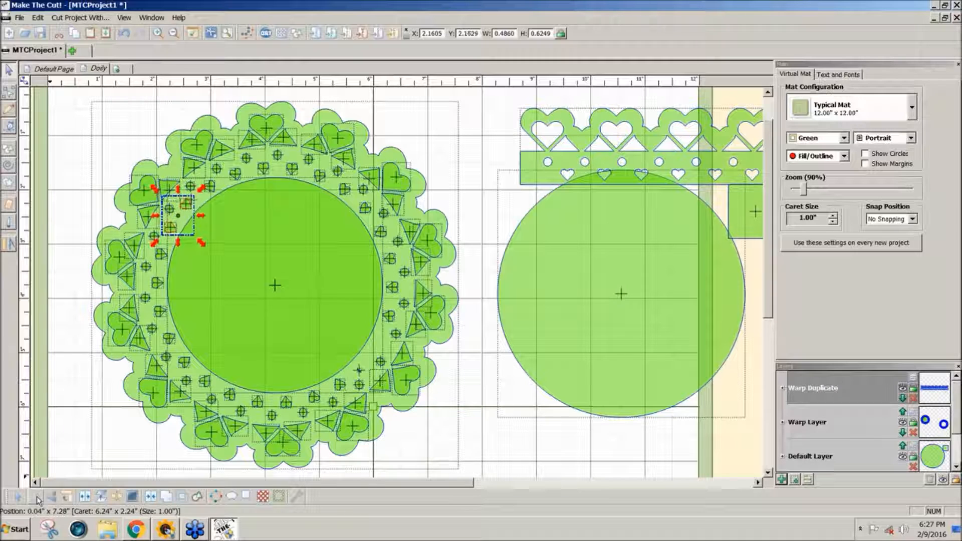
pyautogui.press('Right')
pyautogui.press('Down')
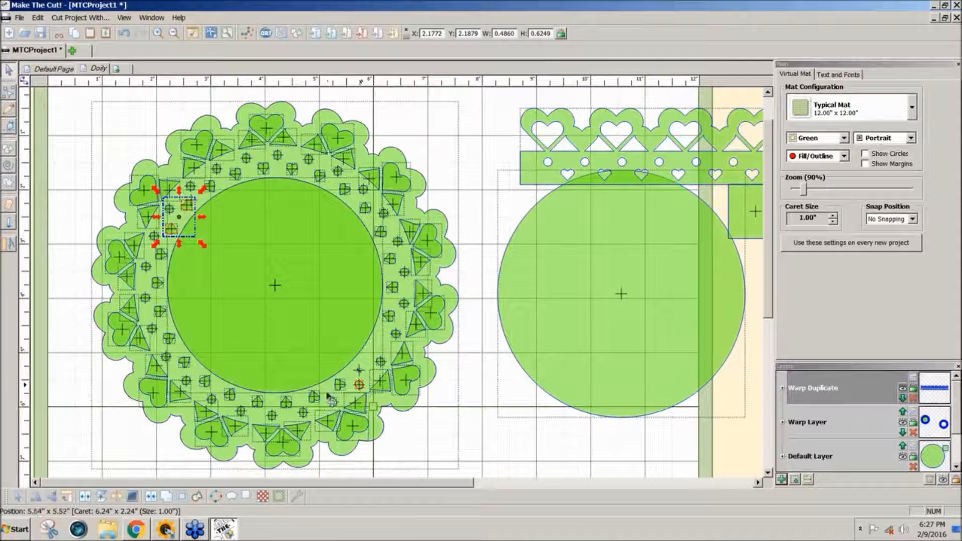
# Step: Duplicate the two small hearts at the ring's lower-left inner edge, mirrored horizontally, into the lower-right gap at about X 5.69, Y 4.65
pyautogui.click(184, 363)
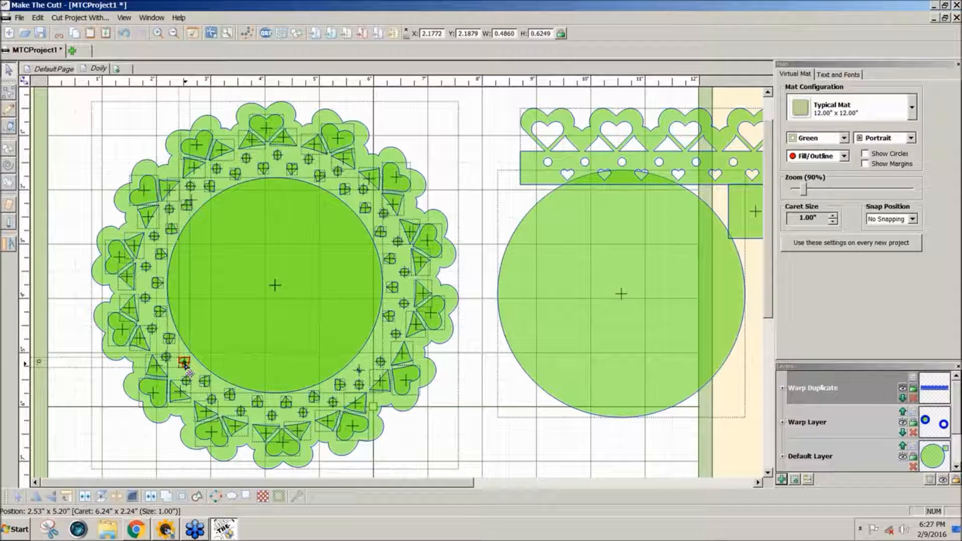
pyautogui.keyDown('shift'); pyautogui.click(170, 343); pyautogui.keyUp('shift')
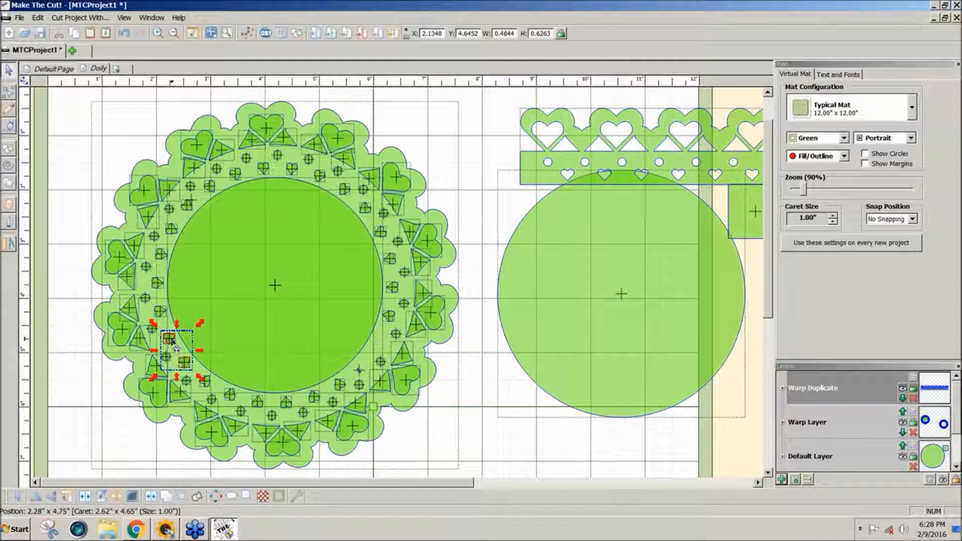
pyautogui.press('Right')
pyautogui.press('Right')
pyautogui.press('Right')
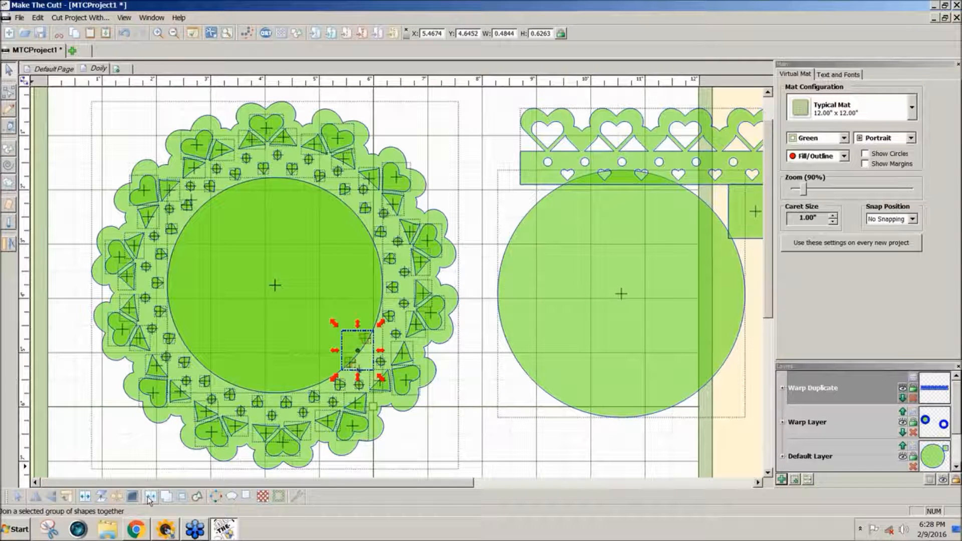
pyautogui.press('Right')
pyautogui.press('Right')
pyautogui.press('Right')
pyautogui.press('Right')
pyautogui.press('Right')
pyautogui.press('Right')
pyautogui.press('Right')
pyautogui.press('Right')
pyautogui.press('Right')
pyautogui.press('Right')
pyautogui.press('Right')
pyautogui.press('Right')
pyautogui.press('Right')
pyautogui.press('Right')
pyautogui.press('Right')
pyautogui.press('Right')
pyautogui.press('Right')
pyautogui.press('Right')
pyautogui.press('Right')
pyautogui.press('Right')
pyautogui.press('Right')
pyautogui.press('Right')
pyautogui.press('Right')
pyautogui.press('Right')
pyautogui.press('Right')
pyautogui.press('Right')
pyautogui.press('Down')
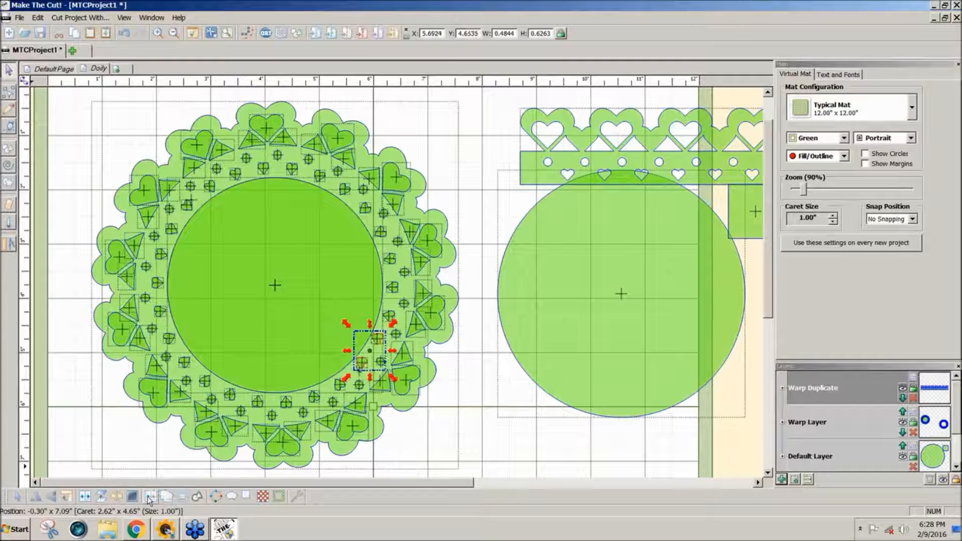
# Step: Delete the tiny leftover sliver beside the copied hearts at the ring's lower-right seam, keeping the neighbouring round hole
pyautogui.click(499, 450)
pyautogui.moveTo(496, 446); pyautogui.dragTo(370, 380)
pyautogui.click(358, 371)
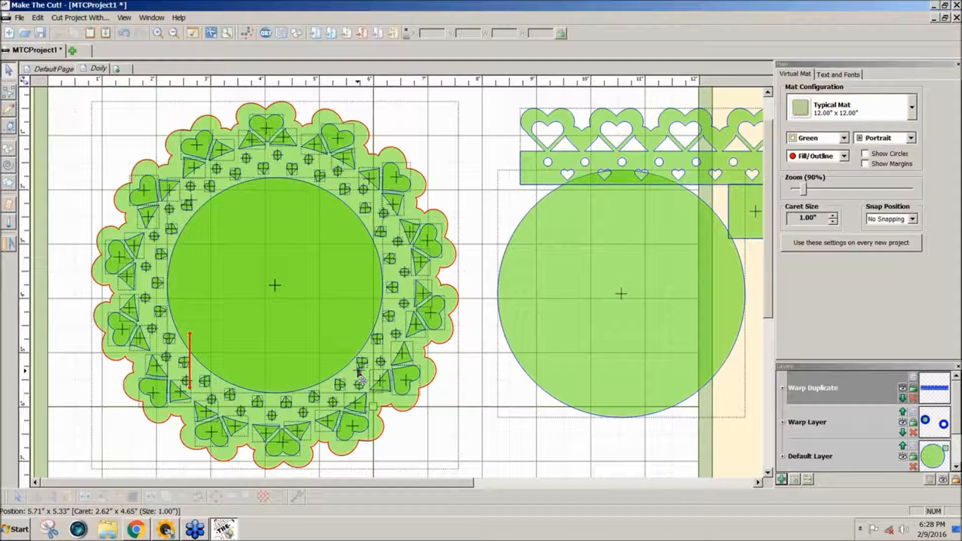
pyautogui.click(358, 371)
pyautogui.moveTo(473, 368); pyautogui.dragTo(391, 396)
pyautogui.keyDown('shift'); pyautogui.click(386, 388); pyautogui.keyUp('shift')
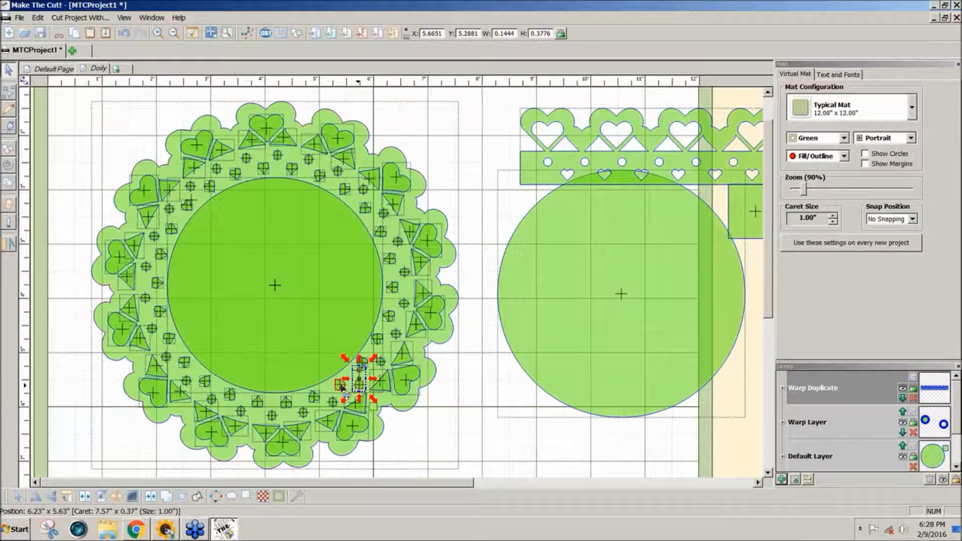
pyautogui.keyDown('shift'); pyautogui.click(359, 385); pyautogui.keyUp('shift')
pyautogui.press('Delete')
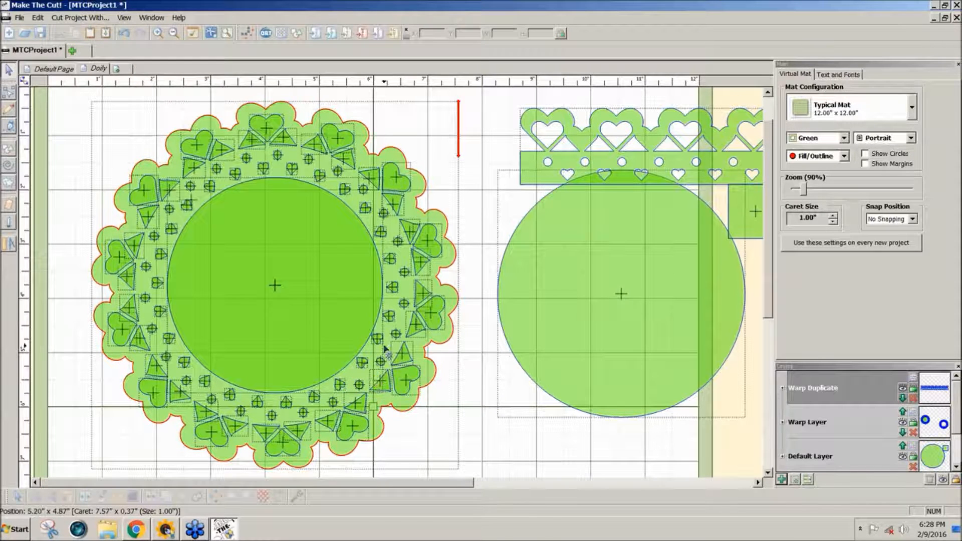
# Step: Shift the two copied hearts at the ring's lower-right inner edge slightly to even out their spacing
pyautogui.click(379, 342)
pyautogui.keyDown('shift'); pyautogui.click(362, 364); pyautogui.keyUp('shift')
pyautogui.moveTo(361, 362); pyautogui.dragTo(363, 366)
pyautogui.click(493, 425)
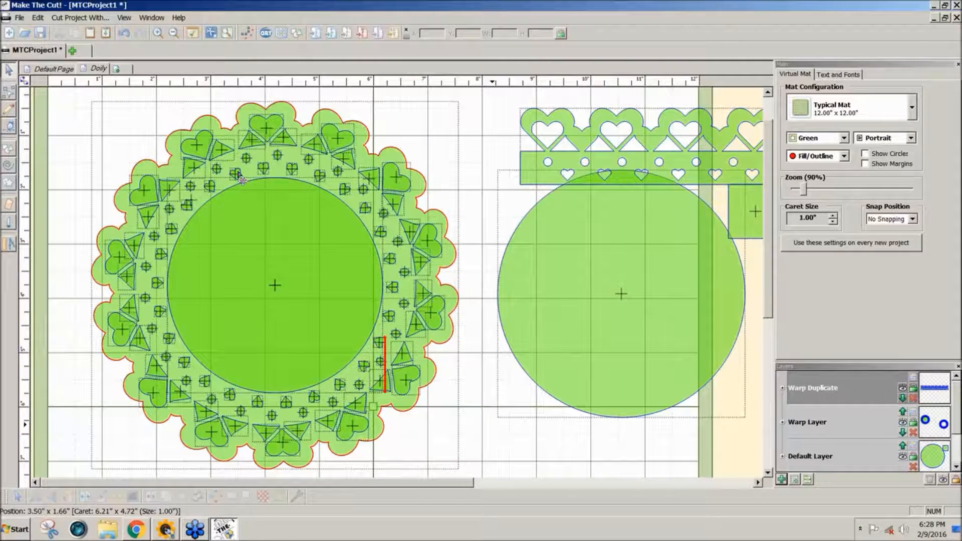
# Step: Join all shapes of the repaired doily into one ring and place a copy of it off the mat
pyautogui.moveTo(74, 94); pyautogui.dragTo(270, 195)
pyautogui.moveTo(340, 309); pyautogui.dragTo(471, 530)
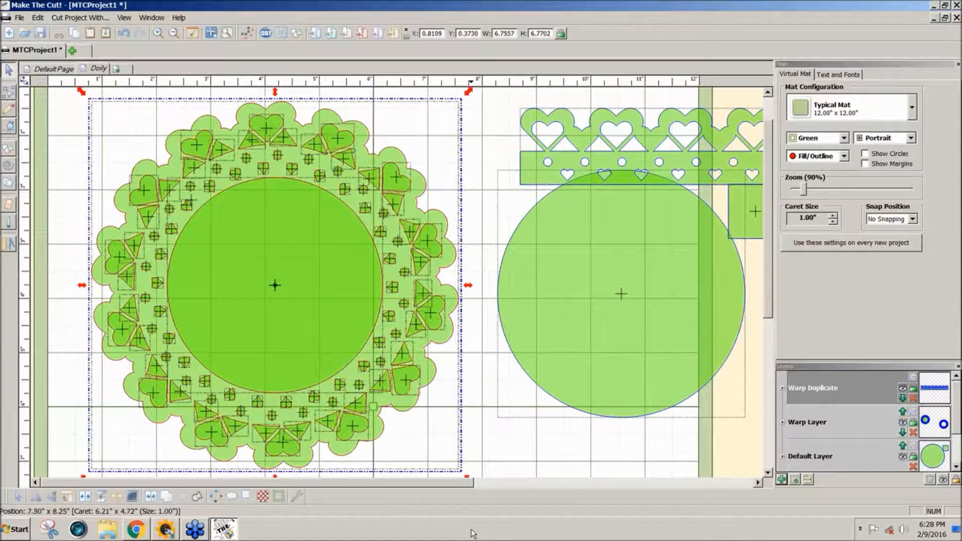
pyautogui.click(150, 498)
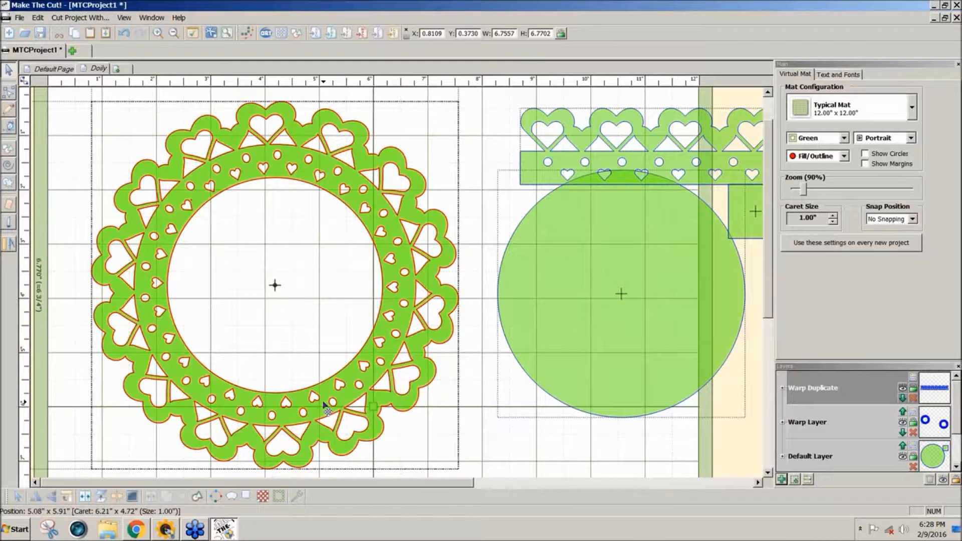
pyautogui.click(650, 410)
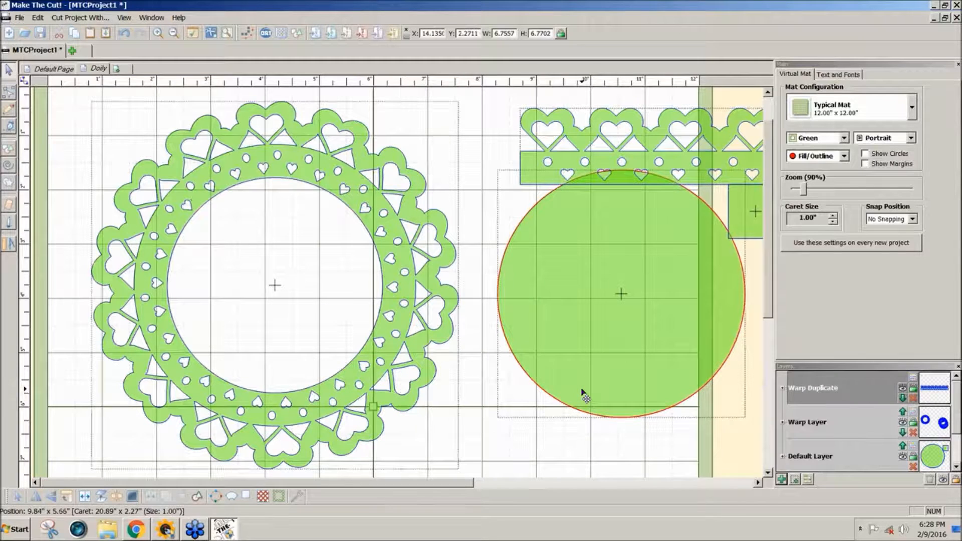
# Step: Fit the solid circle centred over the ring's opening at about 4.15 inches wide and weld it to the ring
pyautogui.moveTo(582, 391); pyautogui.dragTo(250, 392)
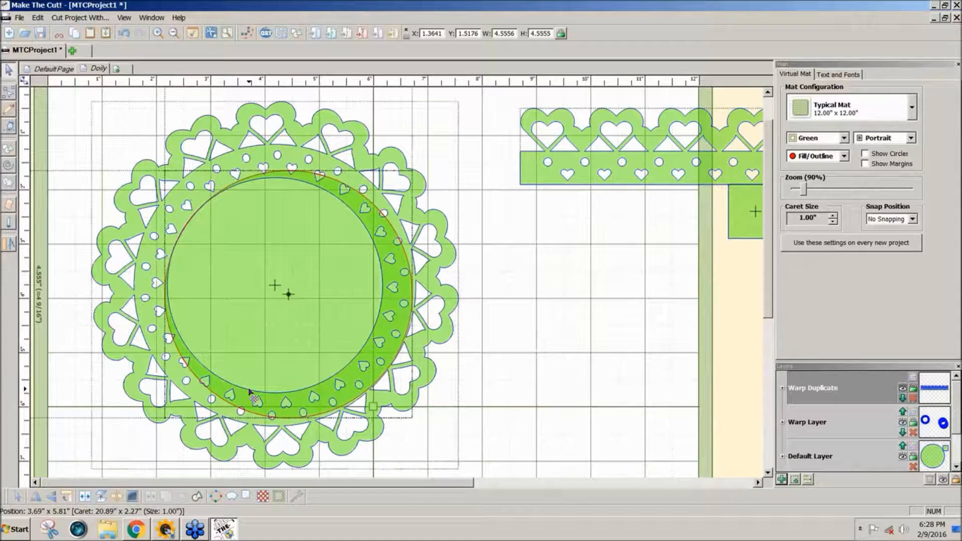
pyautogui.moveTo(251, 392); pyautogui.dragTo(241, 394)
pyautogui.moveTo(415, 430); pyautogui.dragTo(393, 407)
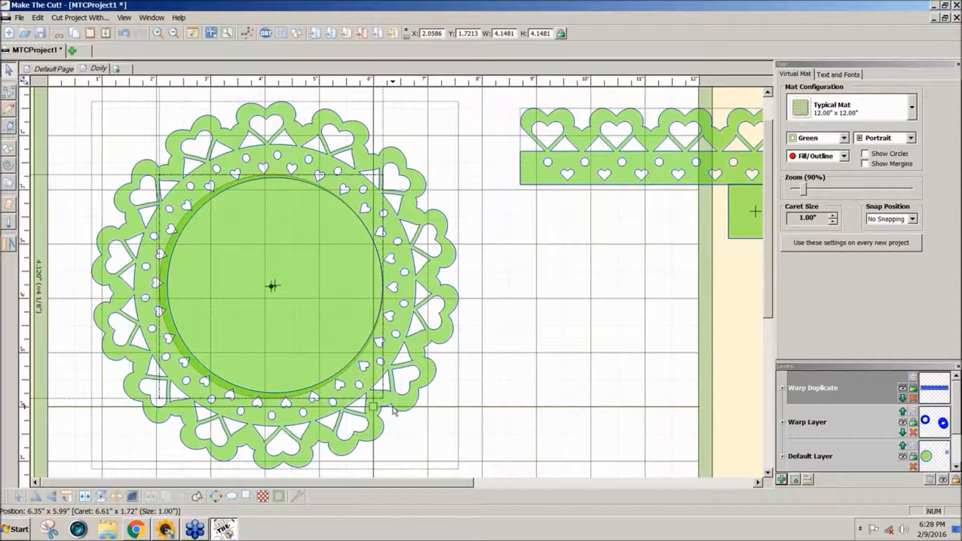
pyautogui.moveTo(257, 355); pyautogui.dragTo(264, 351)
pyautogui.moveTo(497, 475); pyautogui.dragTo(36, 78)
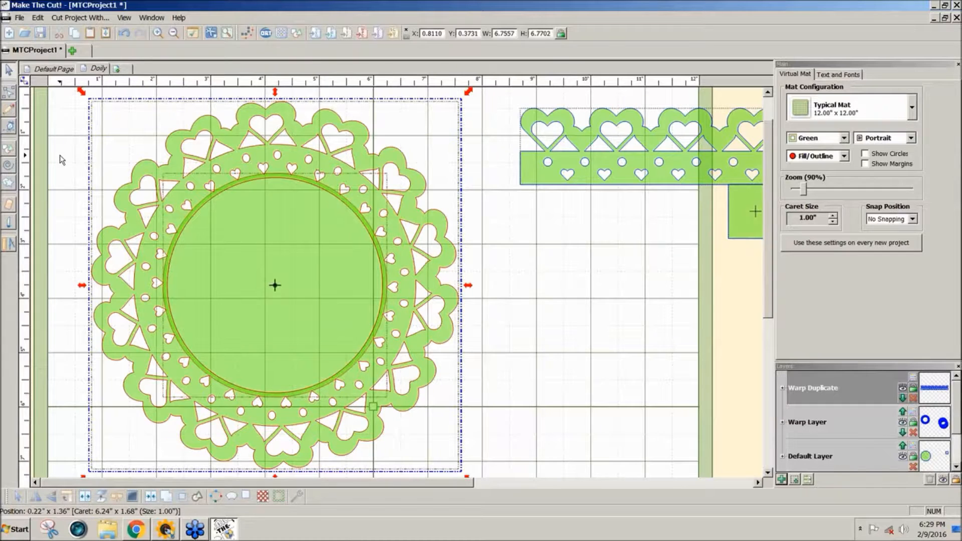
pyautogui.click(168, 498)
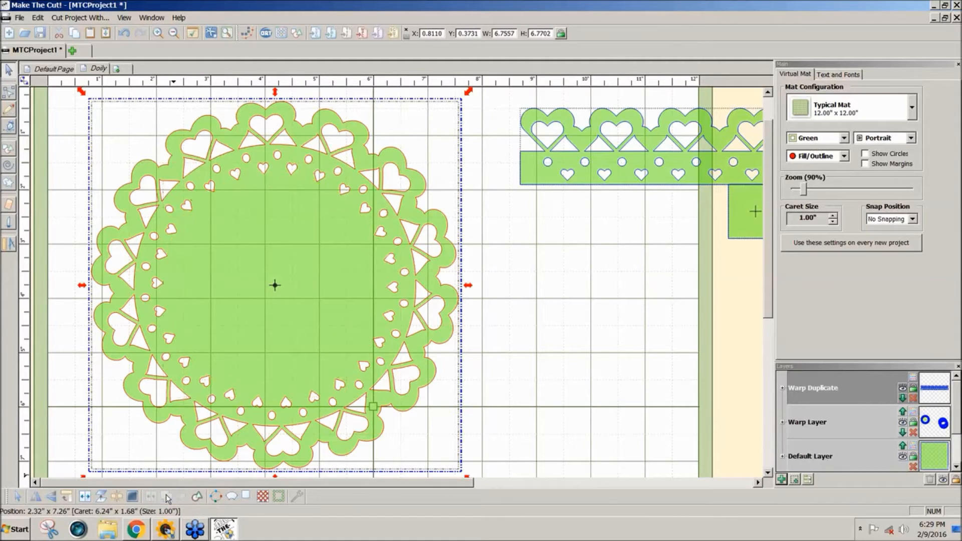